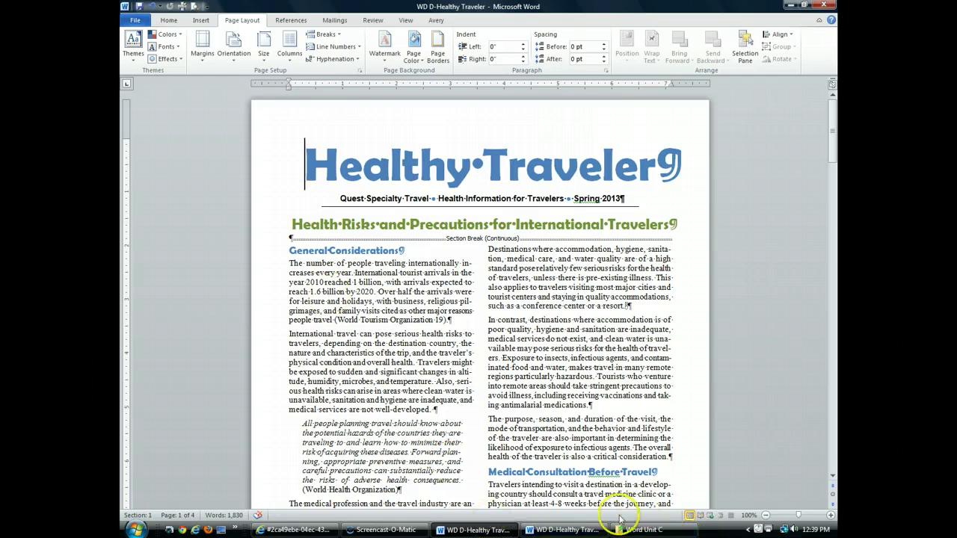
Step: Go to the end of the document and delete the source My Adventures in Africa (1995) from its current source list
{"action": "left_click", "coordinate": [566, 530]}
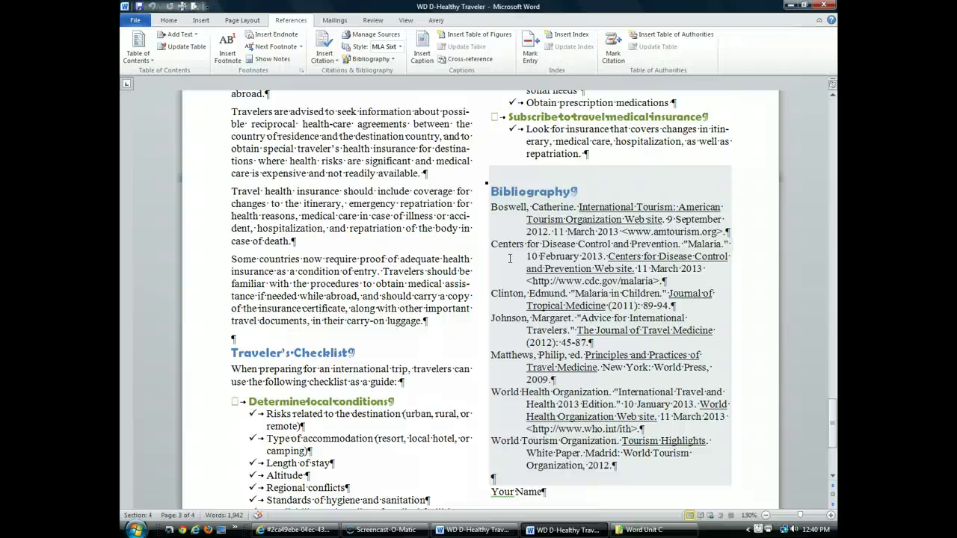
{"action": "left_click", "coordinate": [476, 529]}
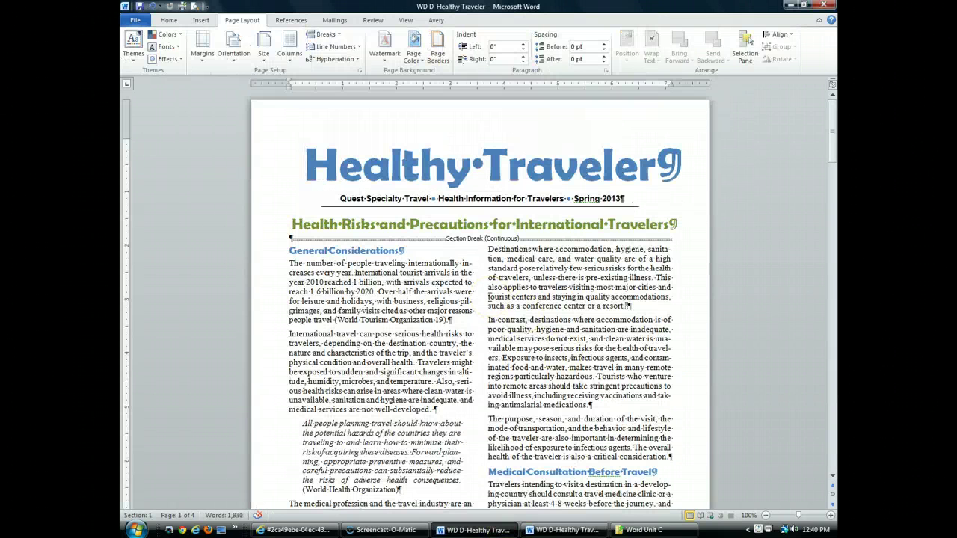
{"action": "key", "text": "ctrl+End"}
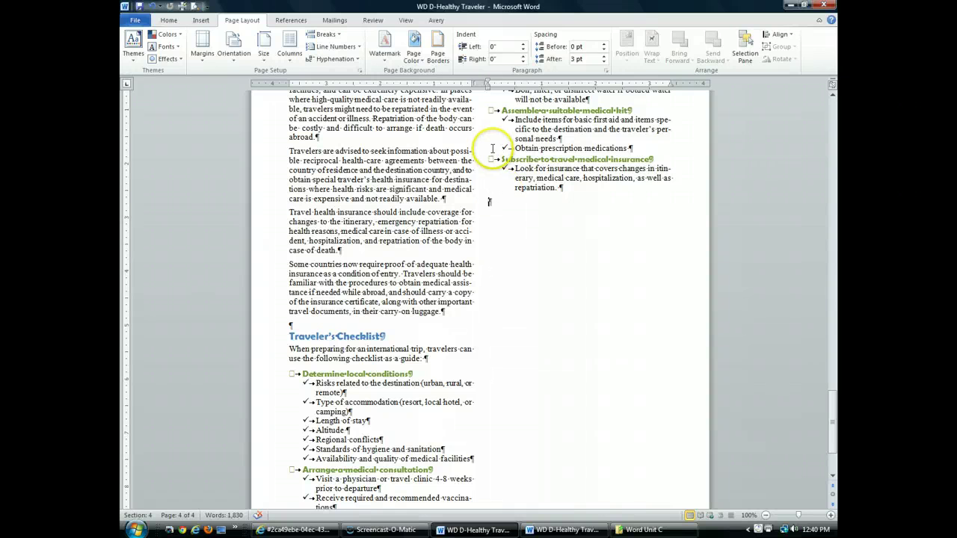
{"action": "left_click", "coordinate": [292, 21]}
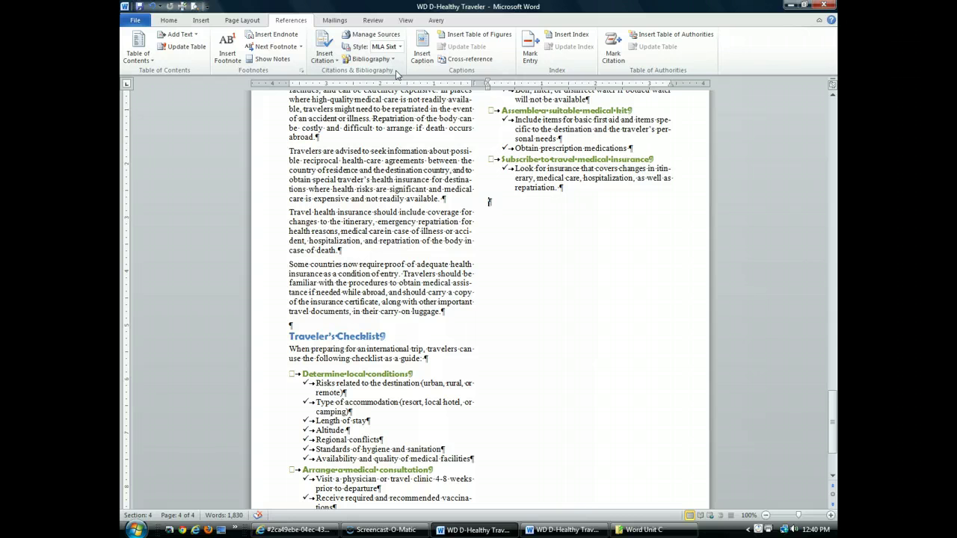
{"action": "left_click", "coordinate": [401, 36]}
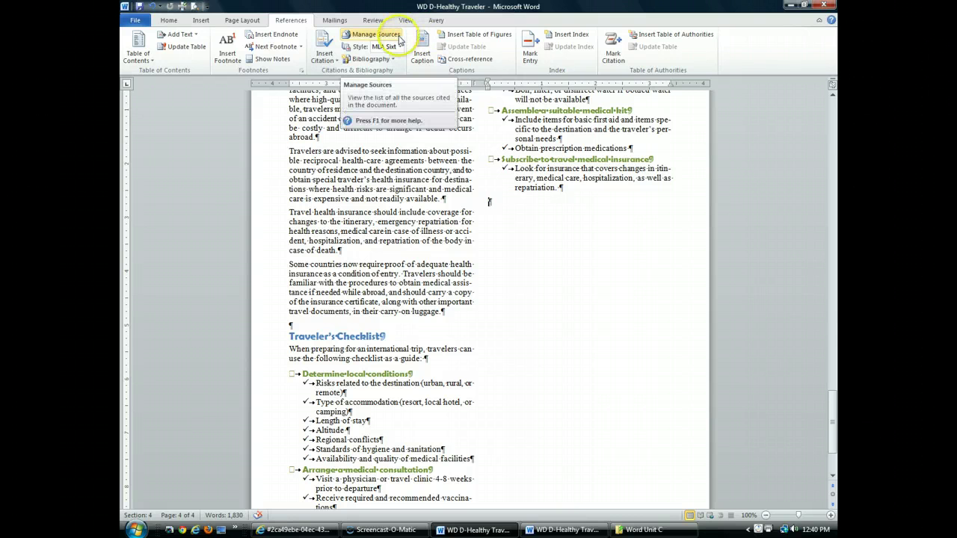
{"action": "left_click", "coordinate": [398, 35]}
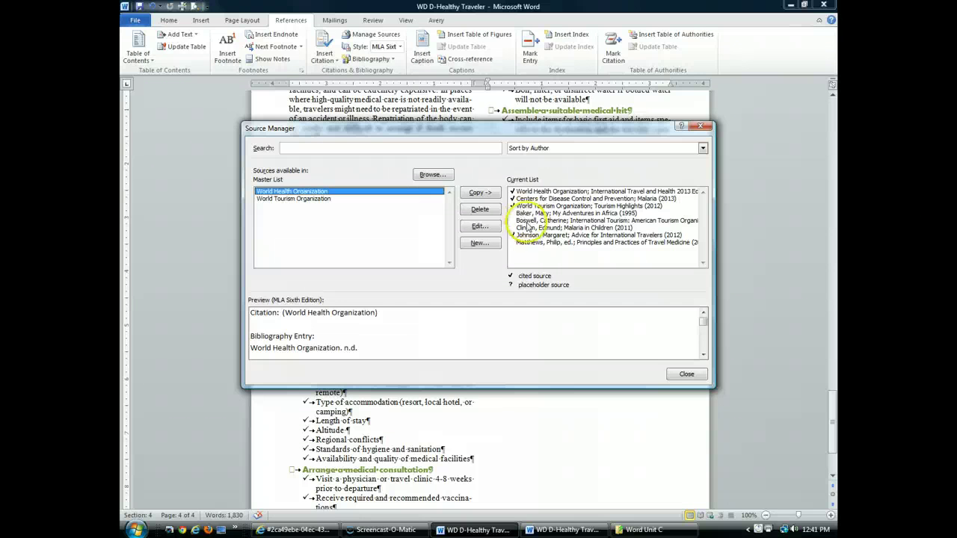
{"action": "left_click", "coordinate": [525, 214]}
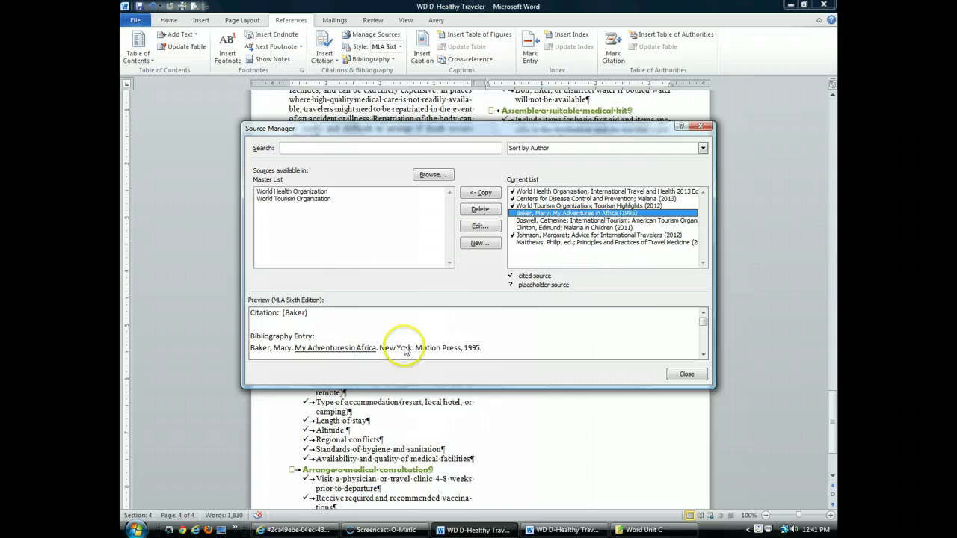
{"action": "left_click", "coordinate": [480, 209]}
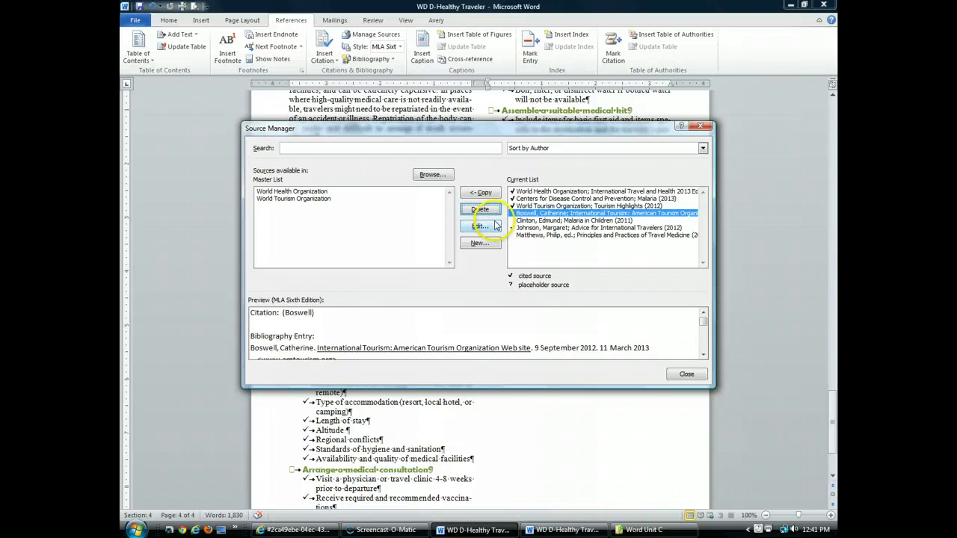
{"action": "left_click", "coordinate": [686, 375]}
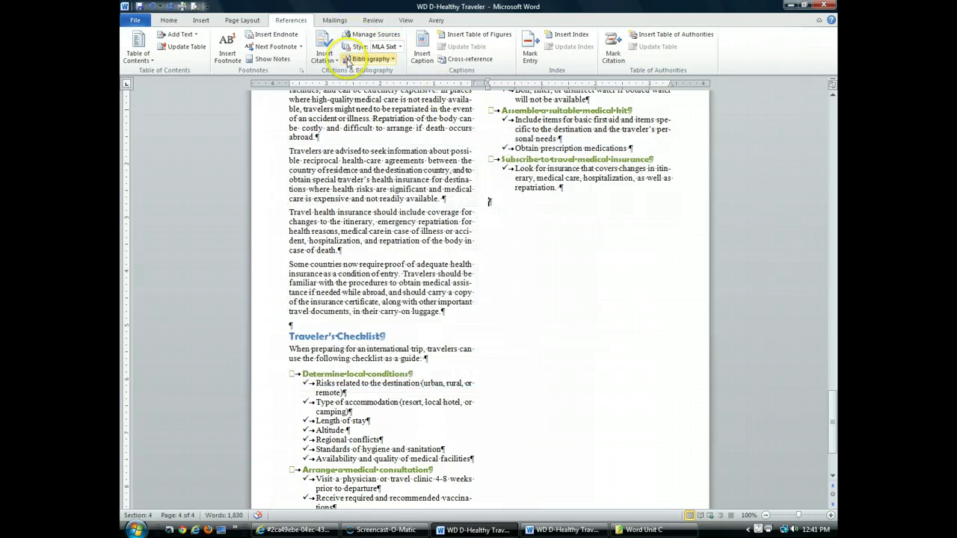
Step: Insert the built-in Bibliography with its heading at the end of the document, below the travel medical insurance checklist item
{"action": "left_click", "coordinate": [390, 62]}
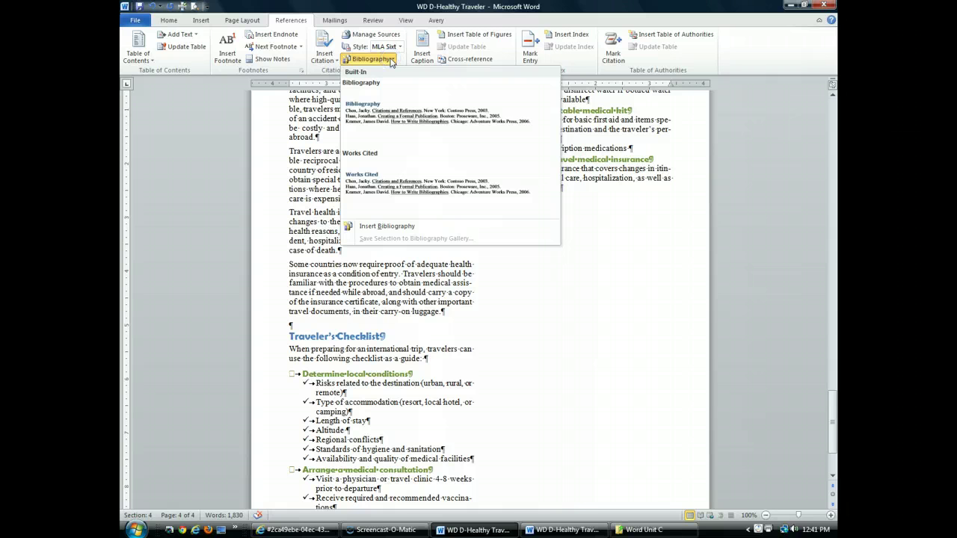
{"action": "left_click", "coordinate": [419, 126]}
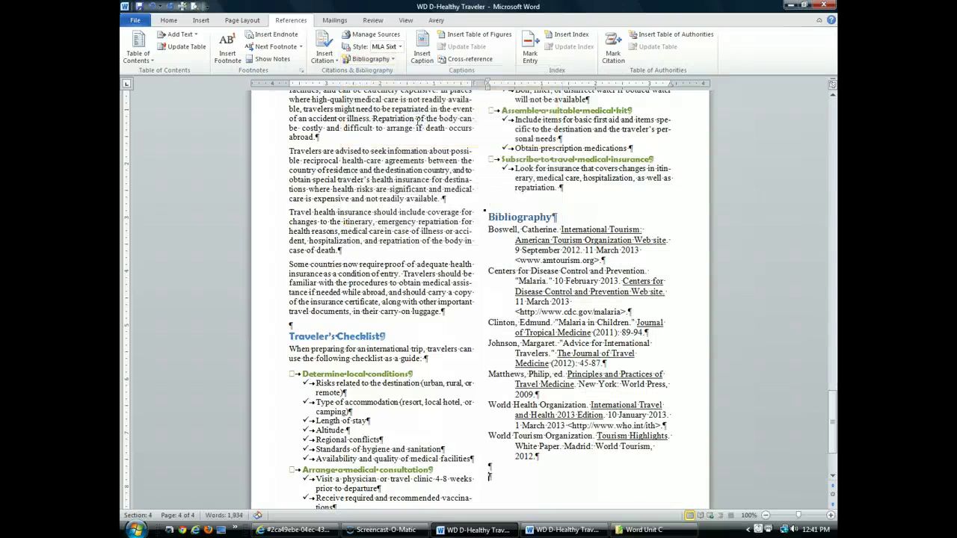
{"action": "left_click", "coordinate": [528, 233]}
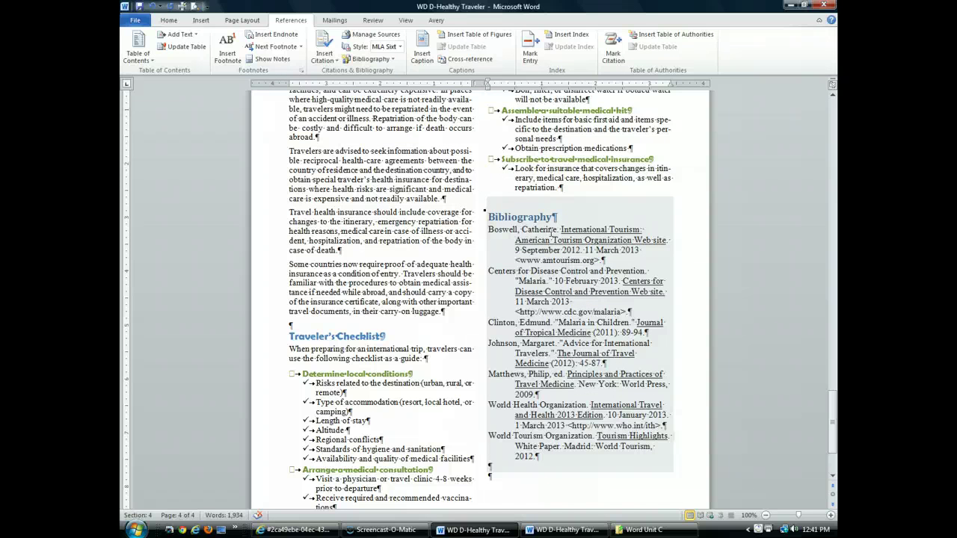
{"action": "left_click", "coordinate": [551, 254]}
Step: Change the font of the Bibliography heading to Berlin Sans FB Demi
{"action": "double_click", "coordinate": [521, 217]}
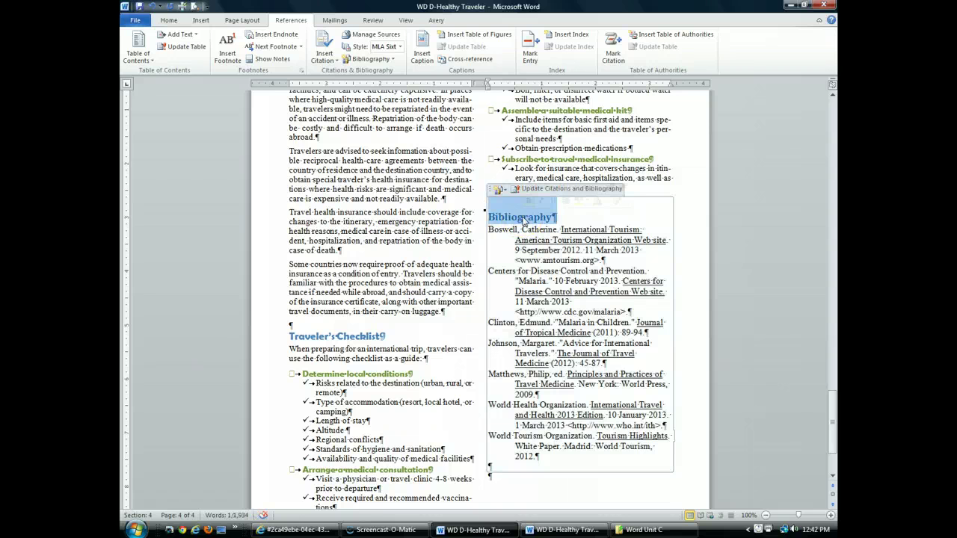
{"action": "left_click", "coordinate": [169, 20]}
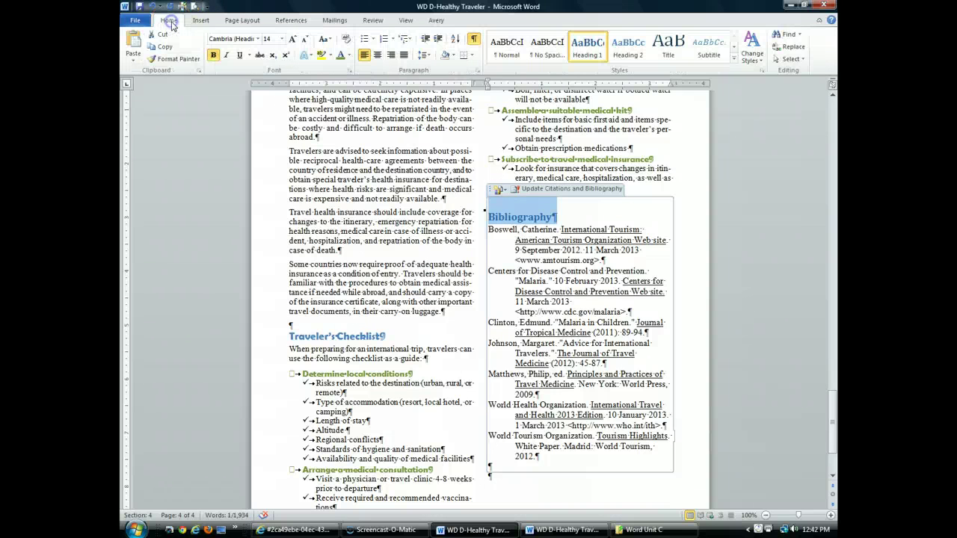
{"action": "left_click", "coordinate": [260, 39]}
{"action": "left_click", "coordinate": [259, 39]}
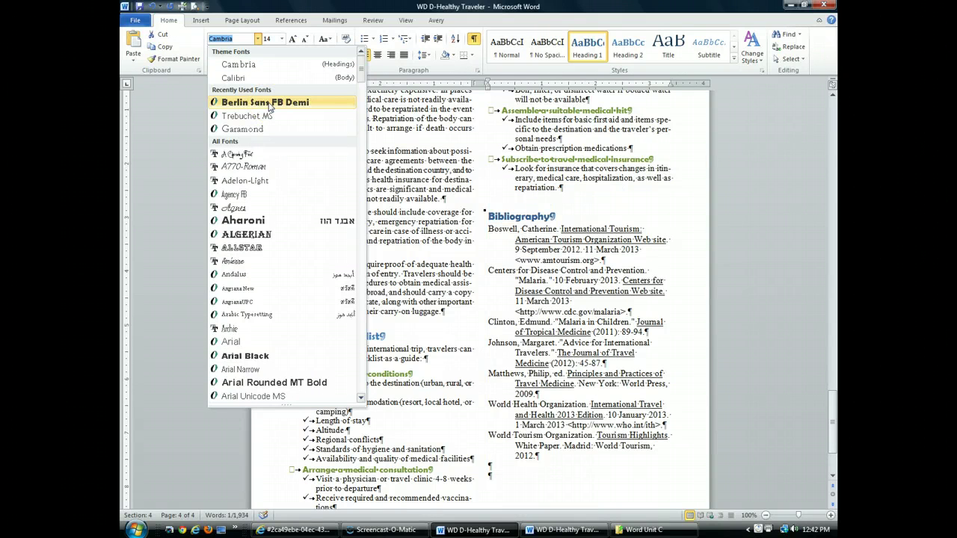
{"action": "left_click", "coordinate": [269, 104]}
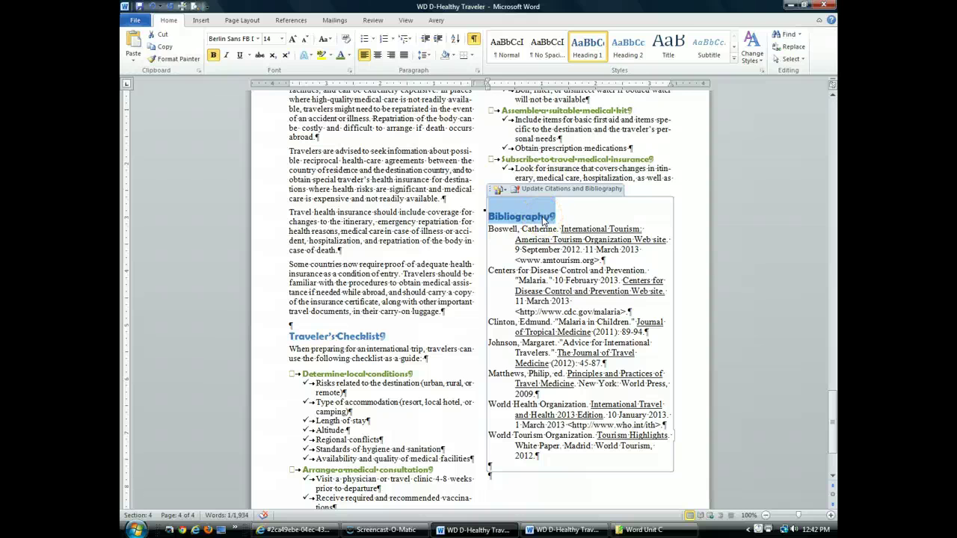
{"action": "left_click", "coordinate": [347, 56]}
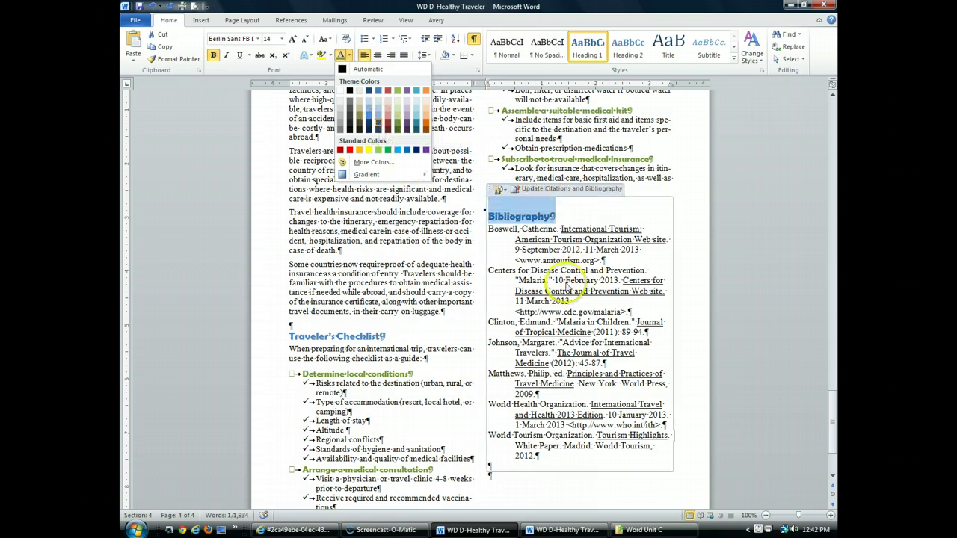
{"action": "left_click", "coordinate": [514, 261]}
Step: Try Berlin Sans FB Demi at 11 pt on all of the bibliography entries
{"action": "left_click_drag", "start_coordinate": [491, 230], "coordinate": [584, 462]}
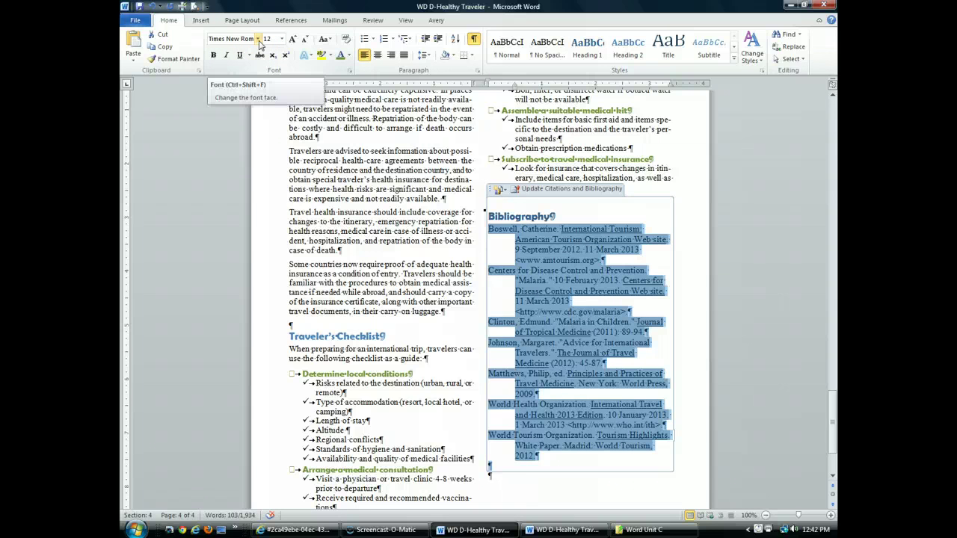
{"action": "left_click", "coordinate": [258, 40]}
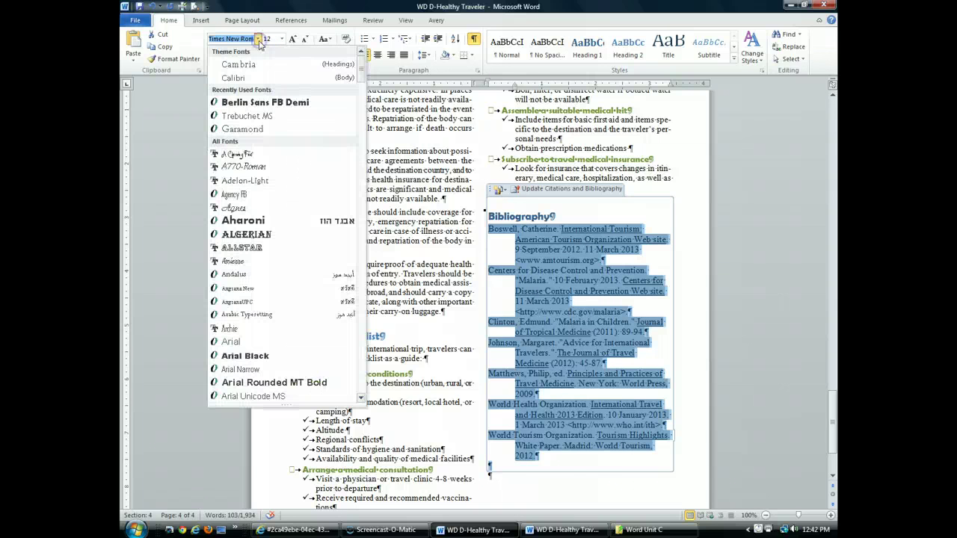
{"action": "left_click", "coordinate": [281, 103]}
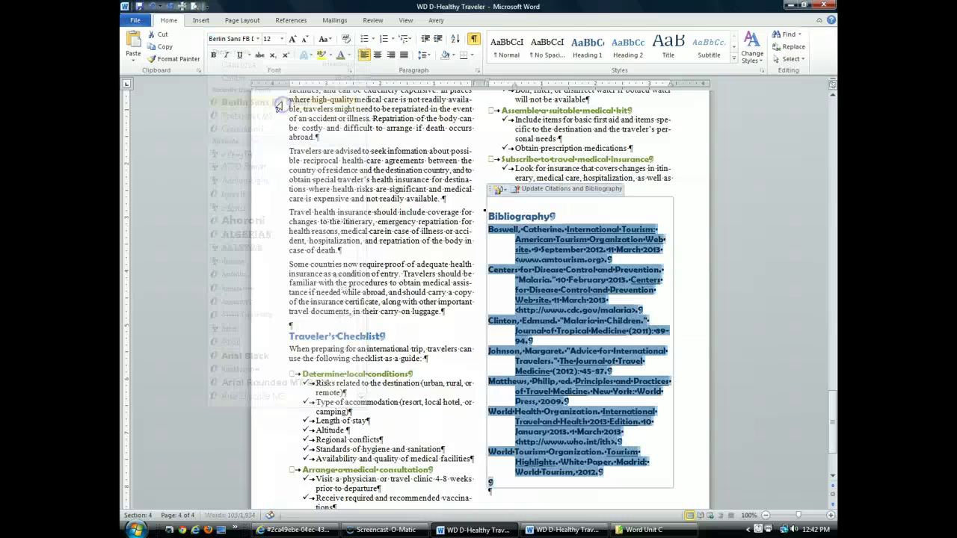
{"action": "left_click", "coordinate": [281, 40]}
{"action": "left_click", "coordinate": [273, 86]}
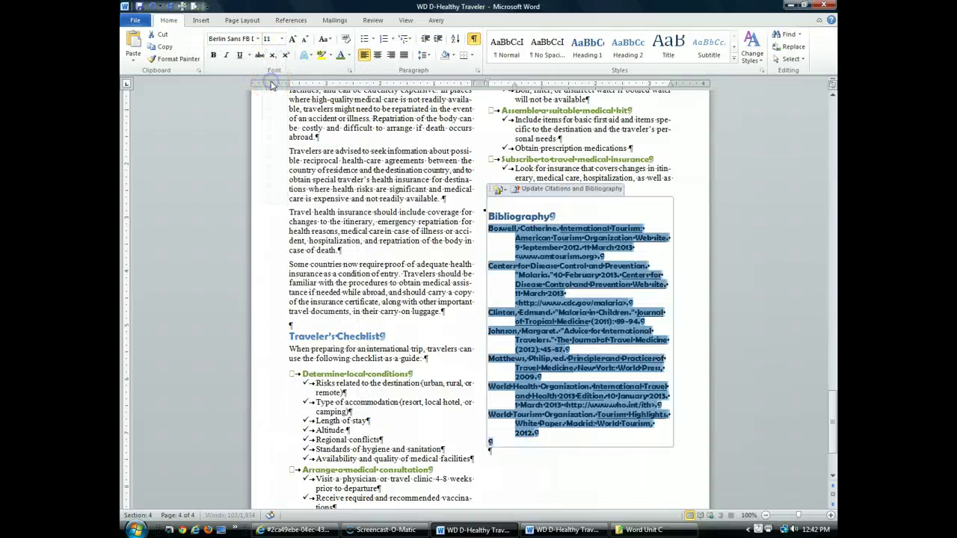
Step: Try the condensed Tw Cen MT font on the bibliography entries
{"action": "left_click", "coordinate": [258, 40]}
{"action": "scroll", "coordinate": [277, 221], "scroll_direction": "down", "scroll_amount": 6}
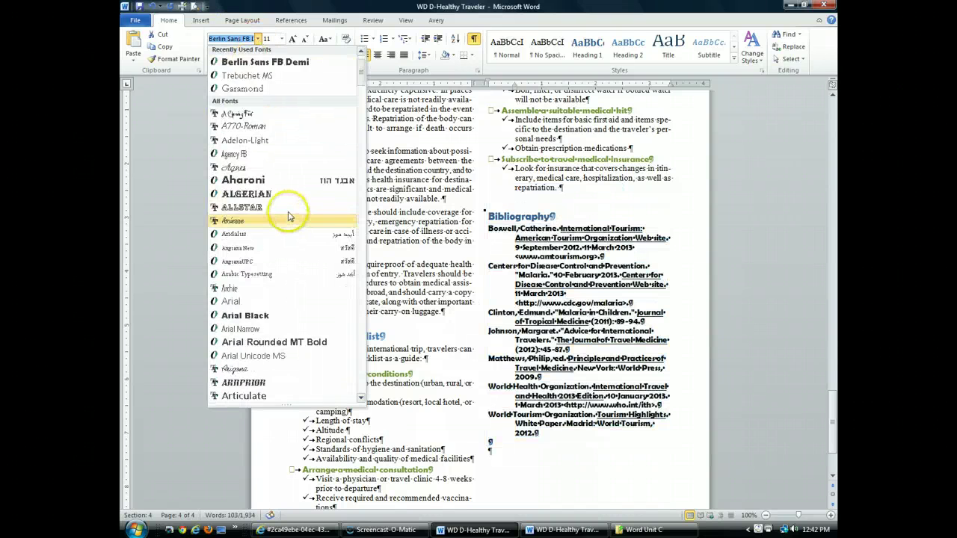
{"action": "scroll", "coordinate": [287, 205], "scroll_direction": "down", "scroll_amount": 8}
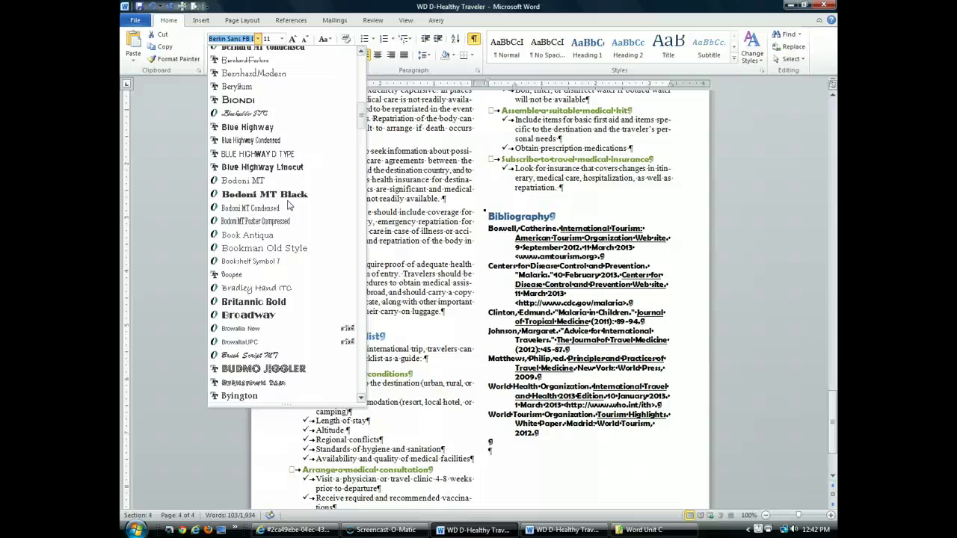
{"action": "scroll", "coordinate": [321, 299], "scroll_direction": "down", "scroll_amount": 9}
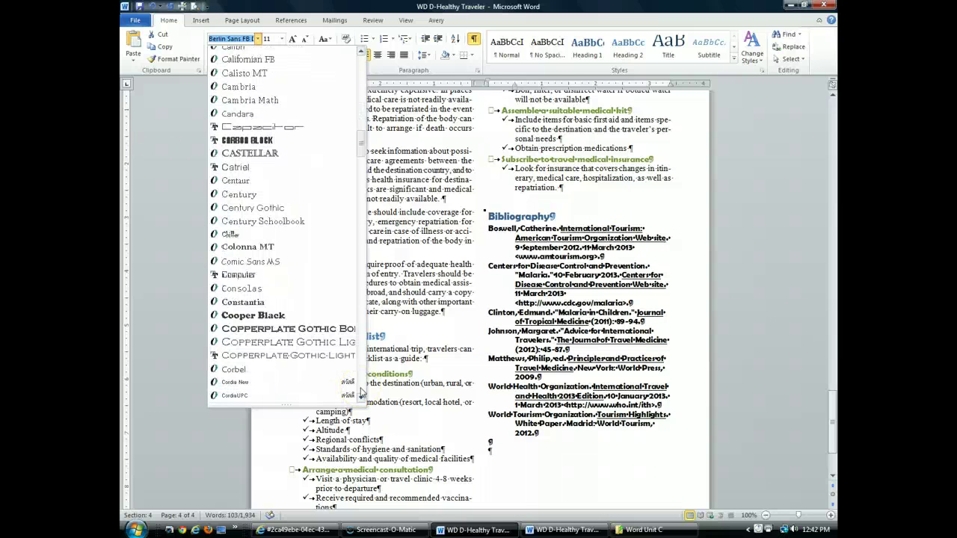
{"action": "scroll", "coordinate": [360, 390], "scroll_direction": "down", "scroll_amount": 10}
{"action": "scroll", "coordinate": [360, 388], "scroll_direction": "down", "scroll_amount": 20}
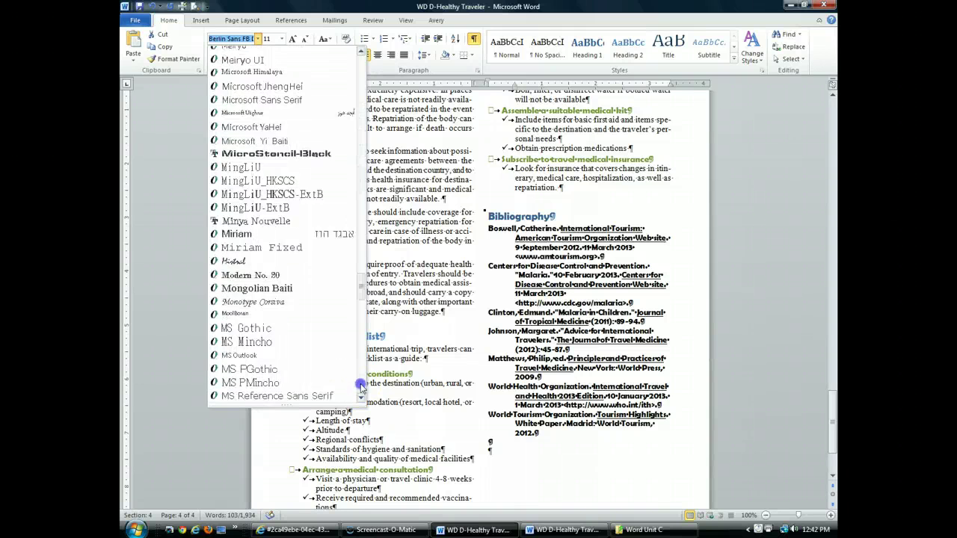
{"action": "scroll", "coordinate": [267, 186], "scroll_direction": "down", "scroll_amount": 20}
{"action": "left_click", "coordinate": [263, 187]}
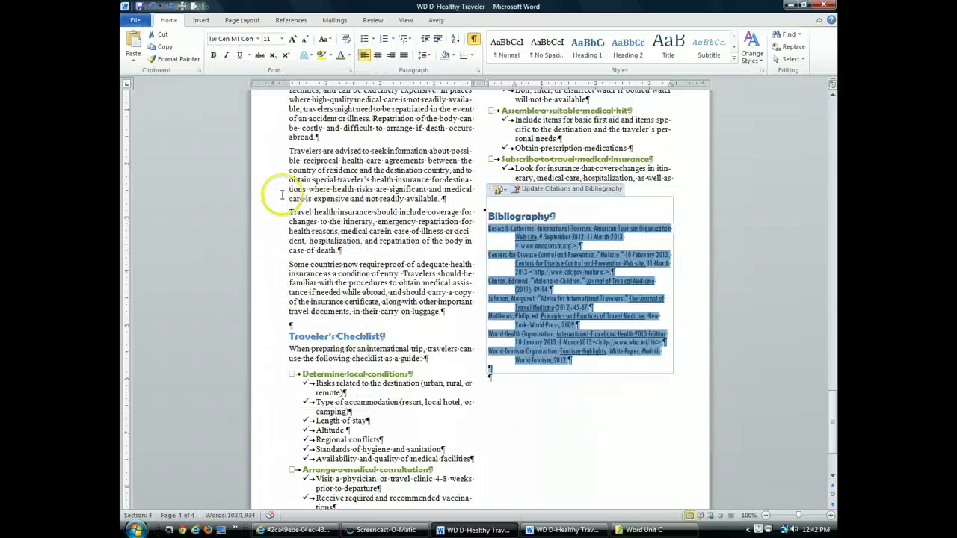
Step: Undo the font and size changes made to the bibliography entries
{"action": "left_click", "coordinate": [153, 6]}
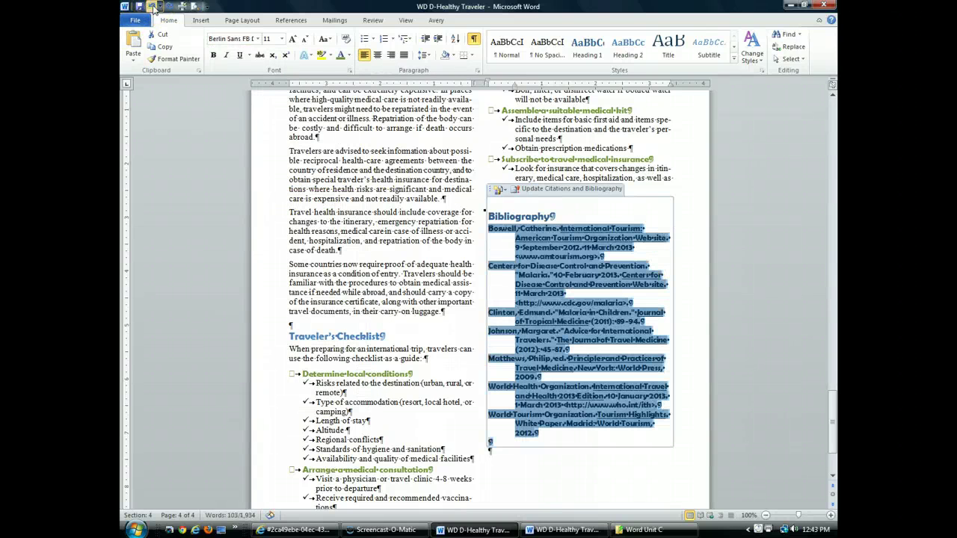
{"action": "left_click", "coordinate": [153, 6]}
{"action": "left_click", "coordinate": [152, 6]}
{"action": "left_click", "coordinate": [153, 6]}
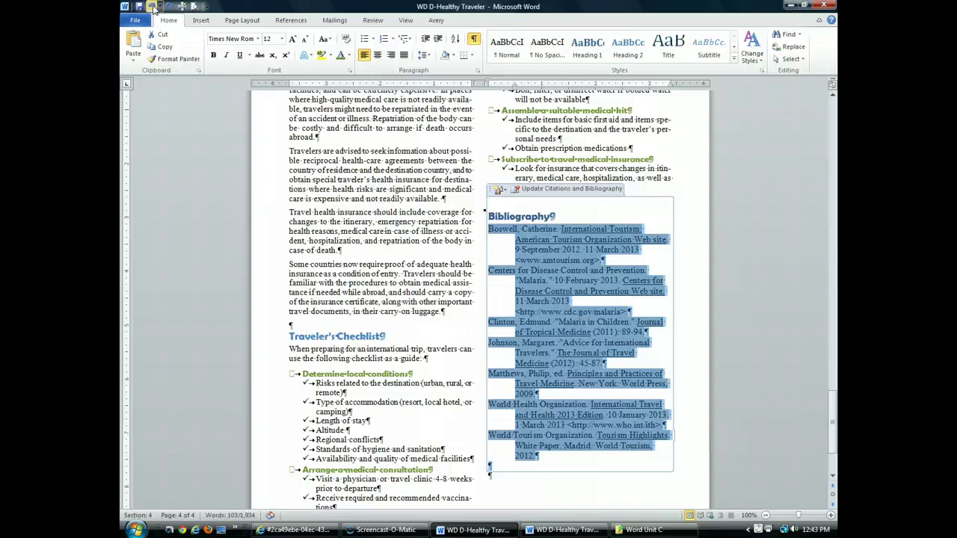
Step: Set the bibliography entries to 11 pt and save the document
{"action": "left_click", "coordinate": [281, 39]}
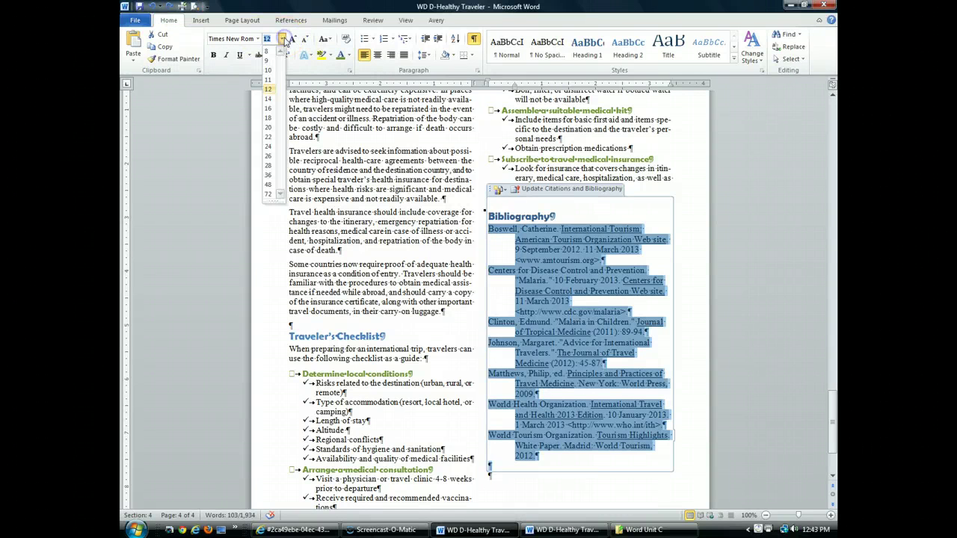
{"action": "left_click", "coordinate": [269, 80]}
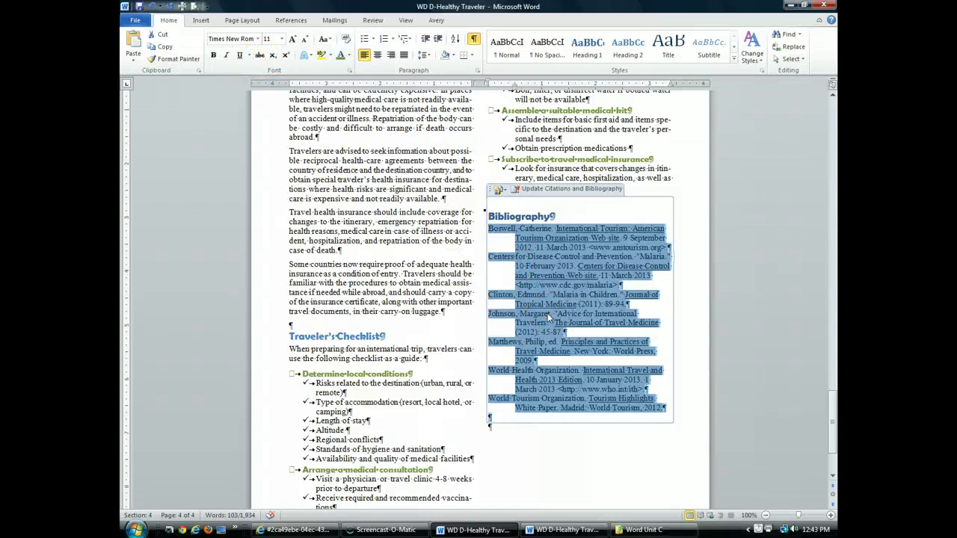
{"action": "left_click", "coordinate": [140, 6]}
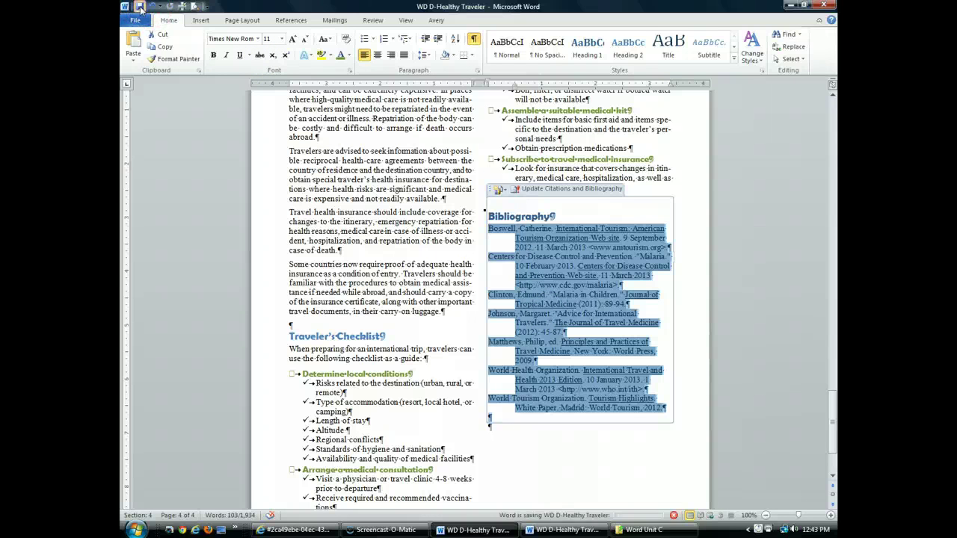
{"action": "left_click", "coordinate": [440, 254]}
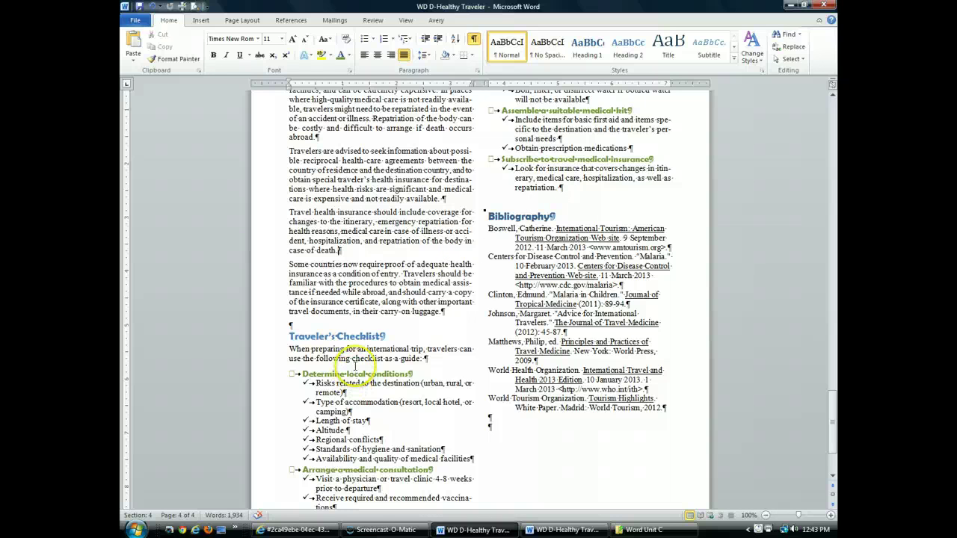
Step: Set the Bibliography heading's font color to Blue, Accent 1, matching the Traveler's Checklist heading
{"action": "left_click", "coordinate": [357, 335]}
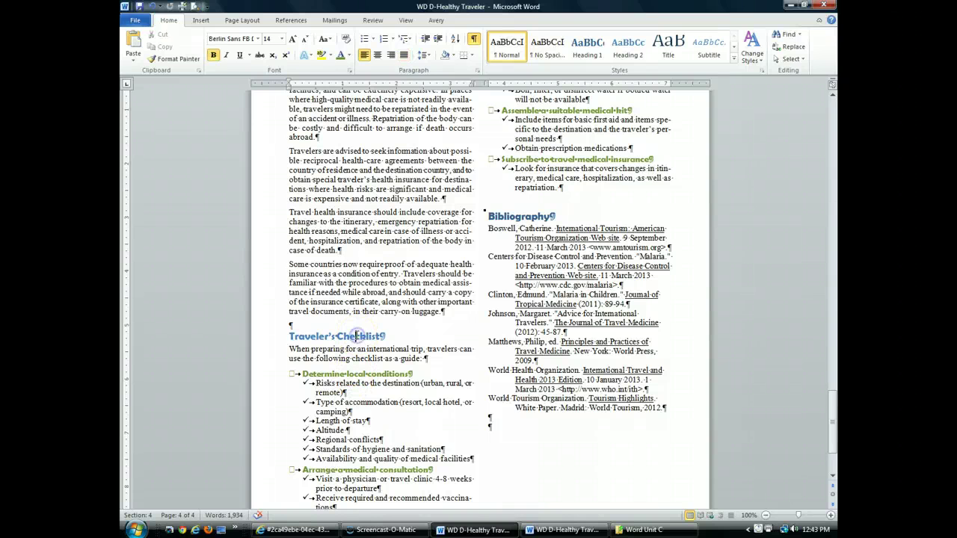
{"action": "left_click", "coordinate": [497, 214]}
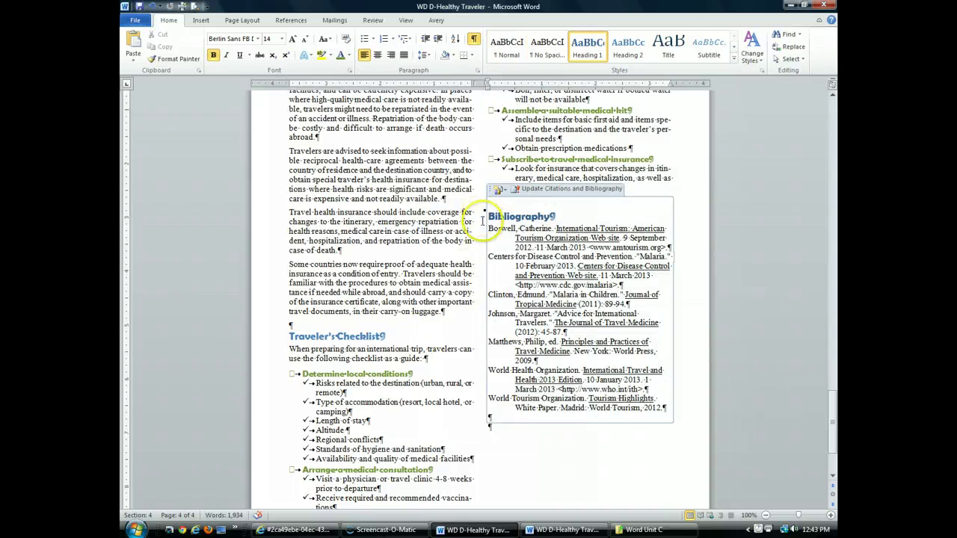
{"action": "left_click", "coordinate": [360, 336]}
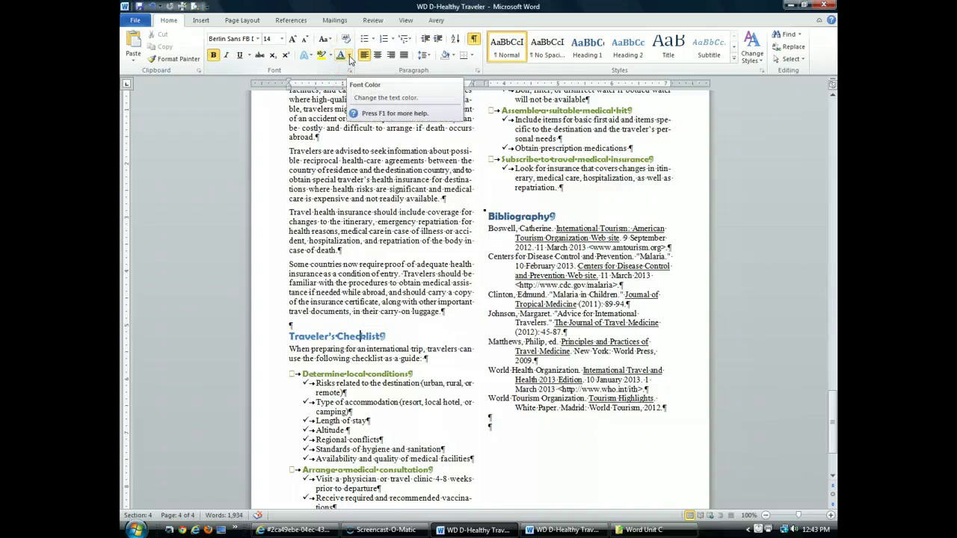
{"action": "left_click", "coordinate": [349, 58]}
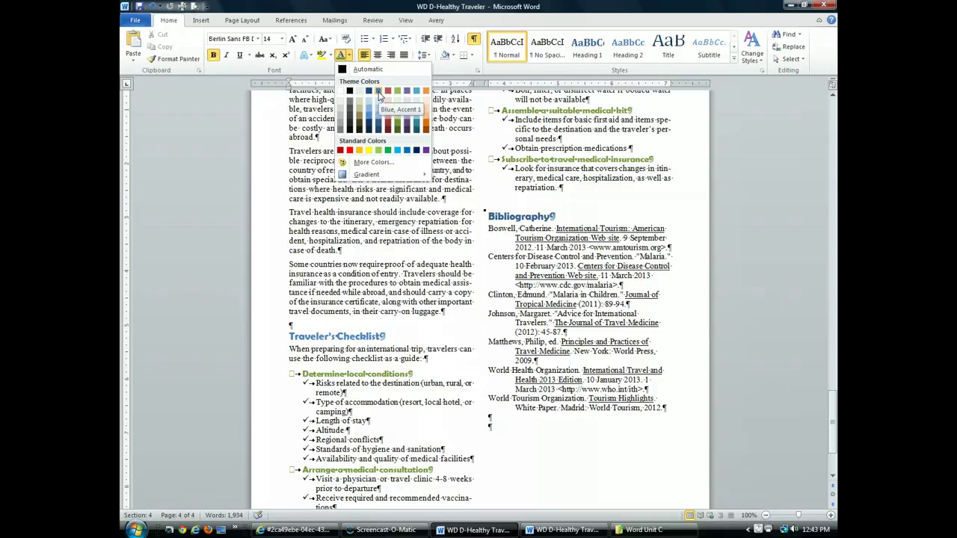
{"action": "left_click", "coordinate": [532, 217]}
{"action": "double_click", "coordinate": [532, 217]}
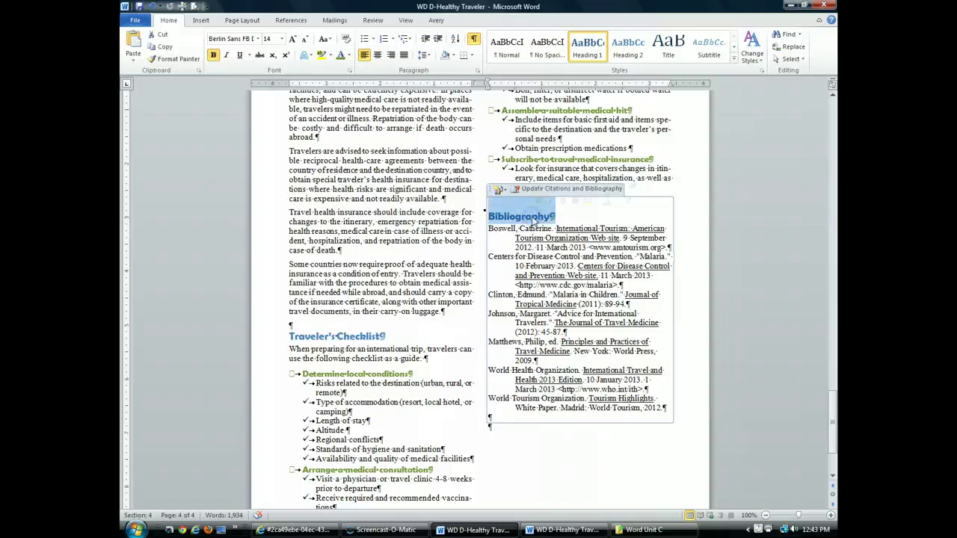
{"action": "left_click", "coordinate": [349, 57]}
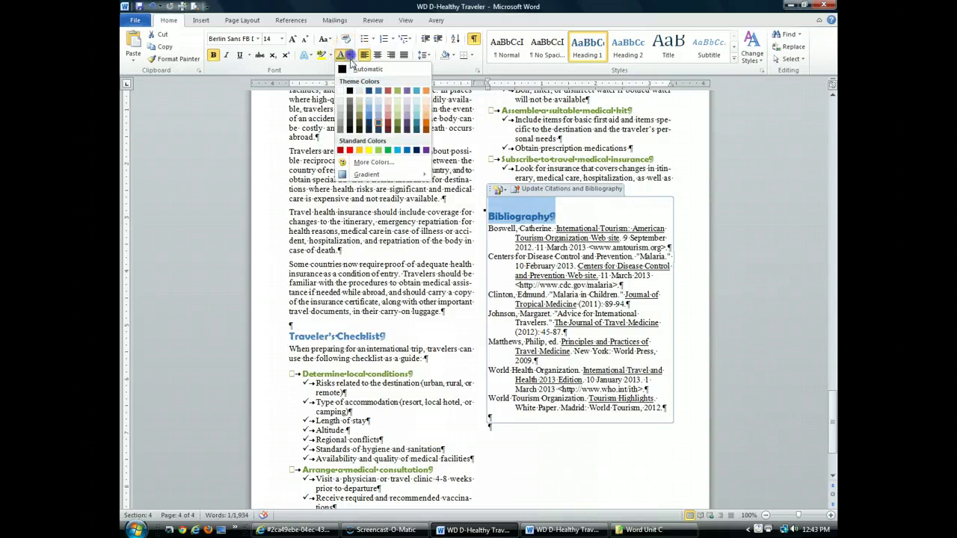
{"action": "left_click", "coordinate": [379, 91]}
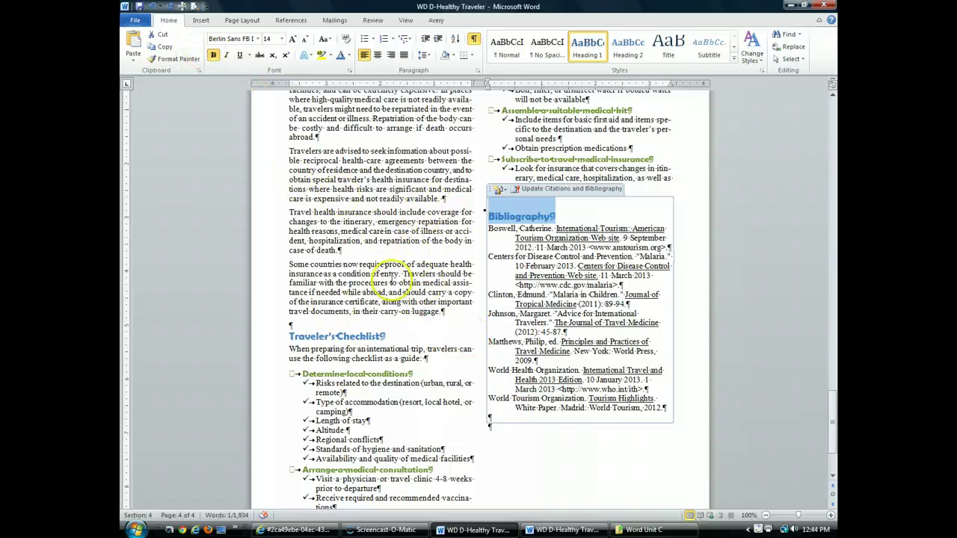
{"action": "left_click", "coordinate": [405, 285]}
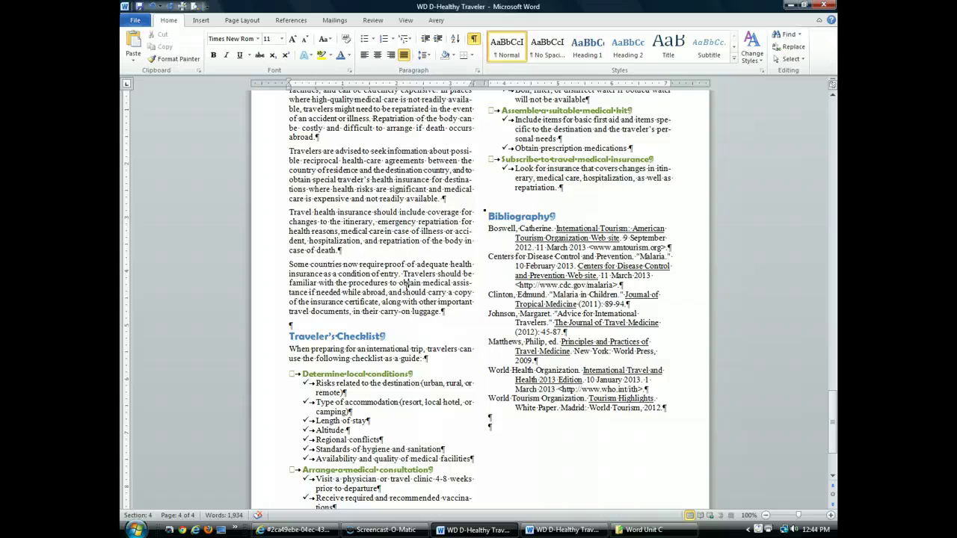